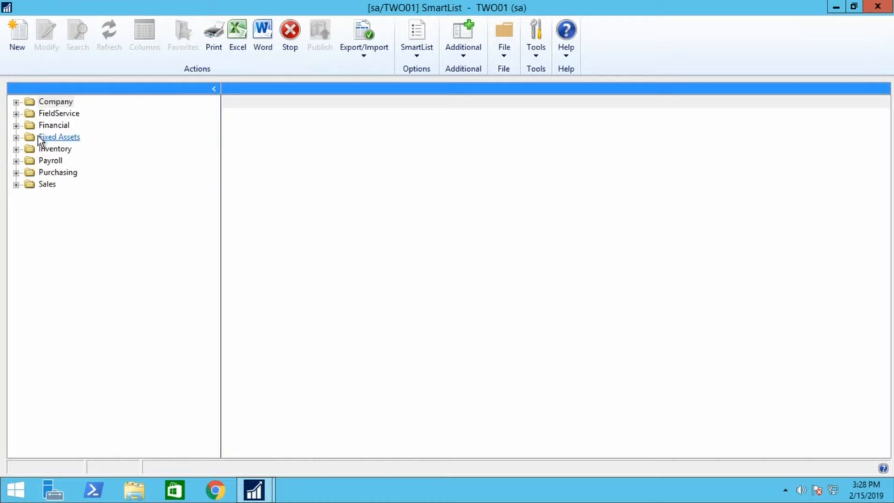
Step: View the Customers list under Sales, then the Account Transactions list under Financial
click(15, 185)
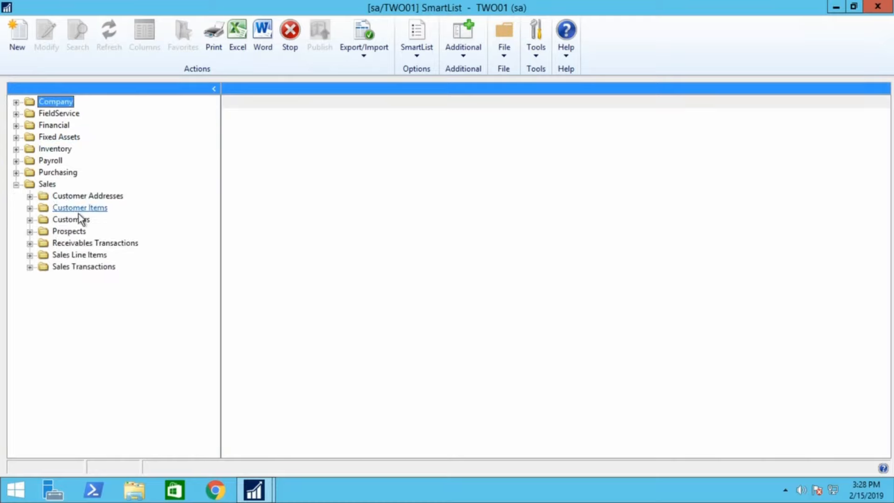
click(71, 219)
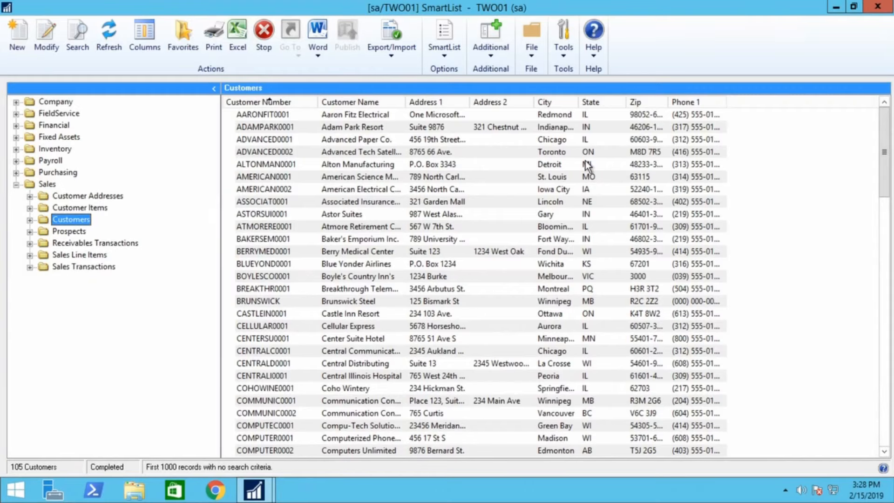
click(16, 125)
click(56, 149)
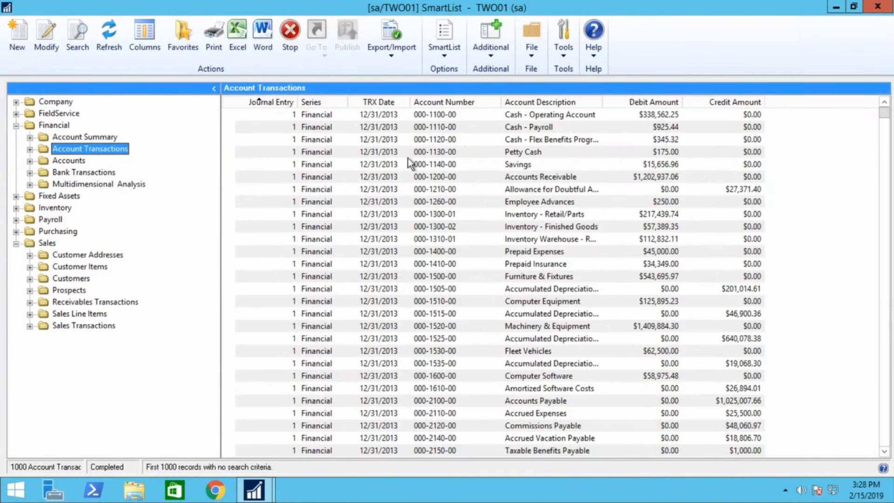
Step: Open the default (*) favorite under Account Transactions and inspect its search definitions without changing them
click(30, 150)
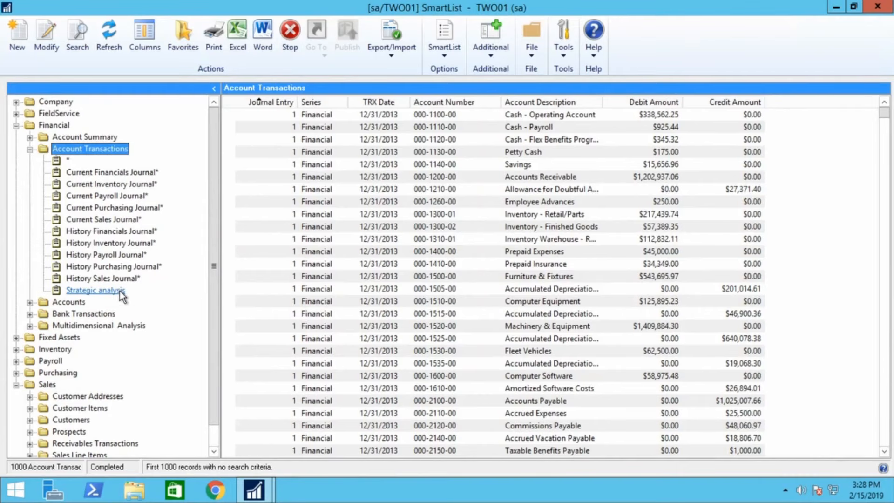
click(67, 162)
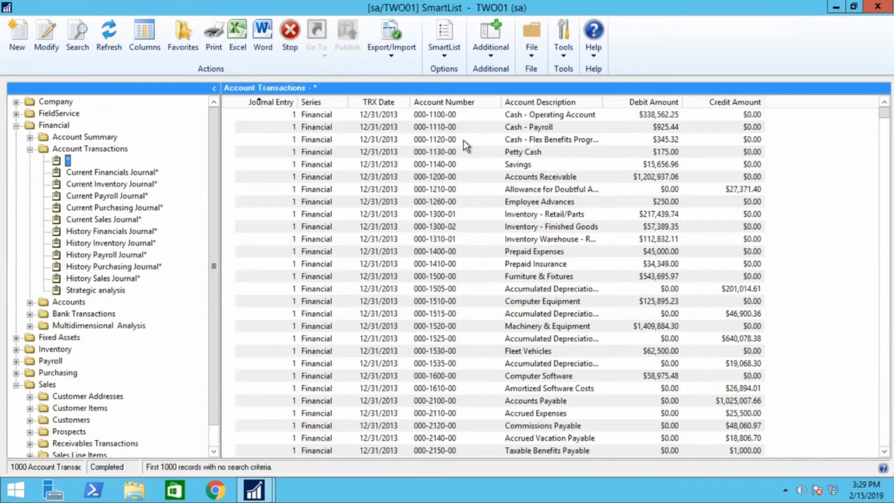
click(68, 41)
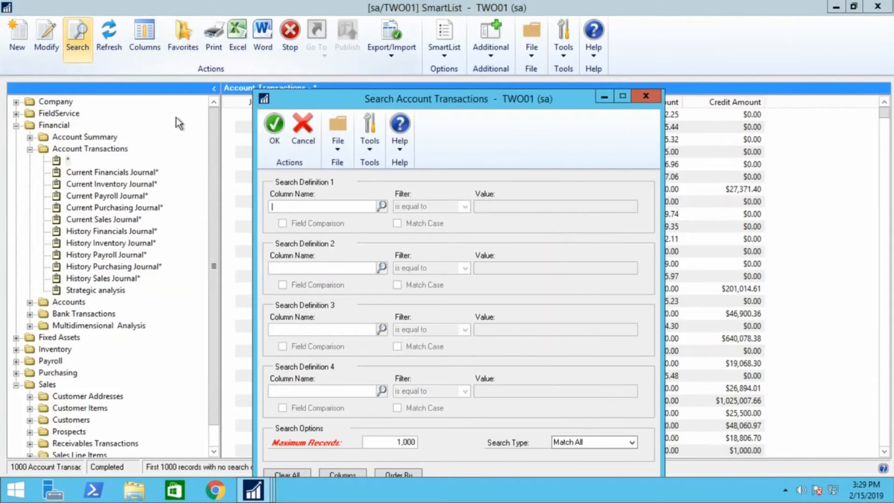
drag(420, 101, 415, 61)
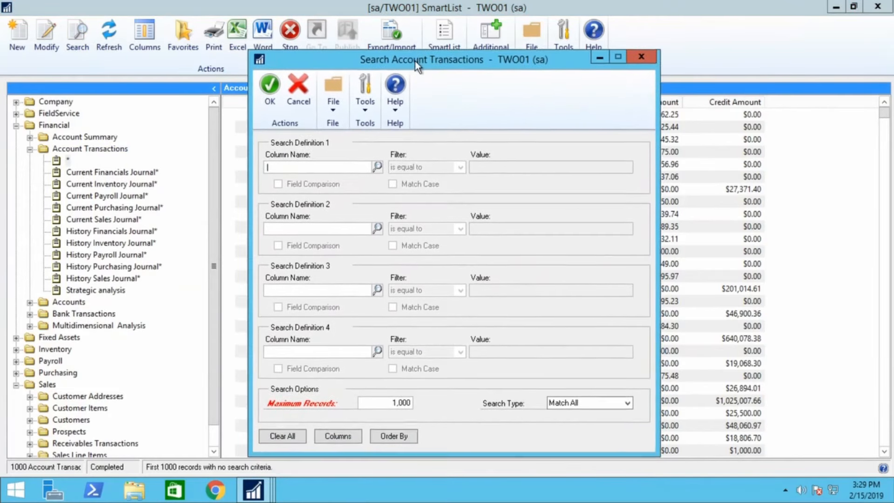
click(641, 56)
Step: Open the Current Financials Journal favorite and review the search definitions it uses
click(88, 175)
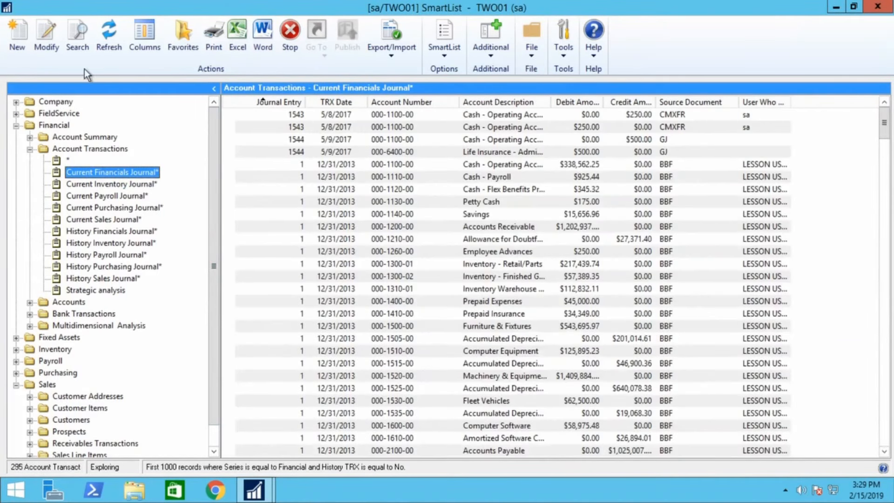
click(75, 42)
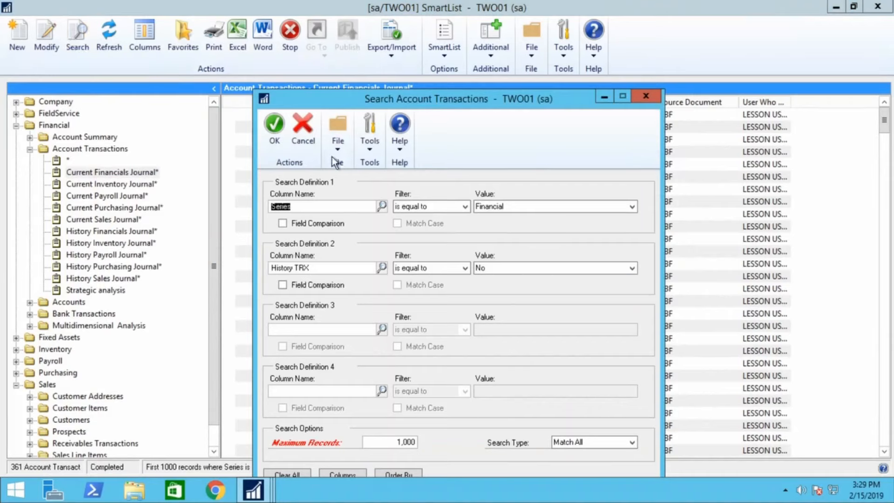
click(645, 95)
click(70, 173)
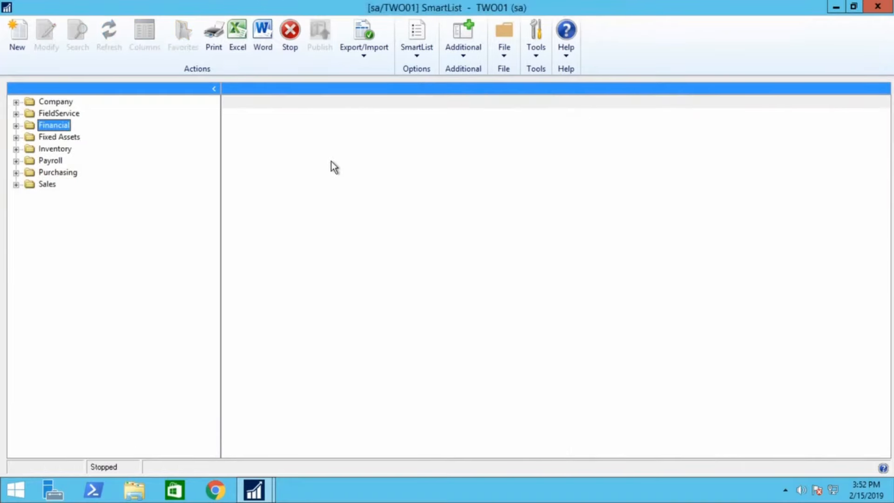
Step: Open the default (*) Account Transactions list under Financial and bring up its search definitions
click(16, 125)
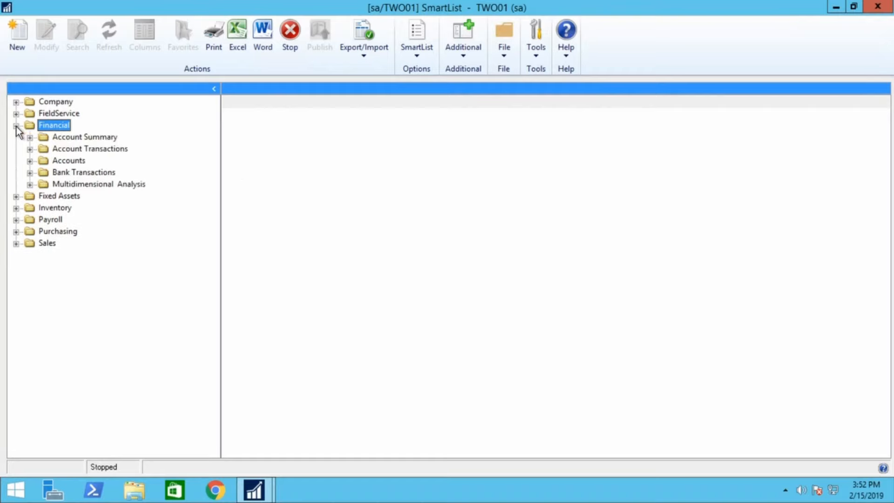
click(29, 149)
click(67, 160)
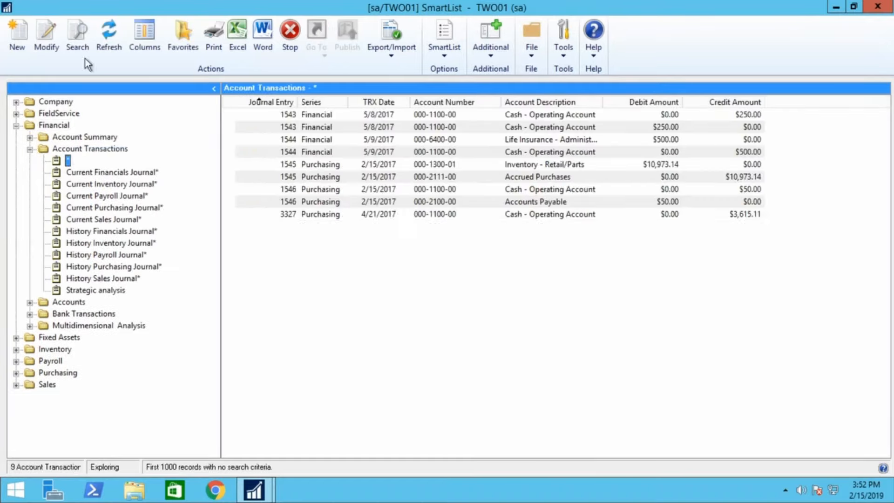
click(75, 41)
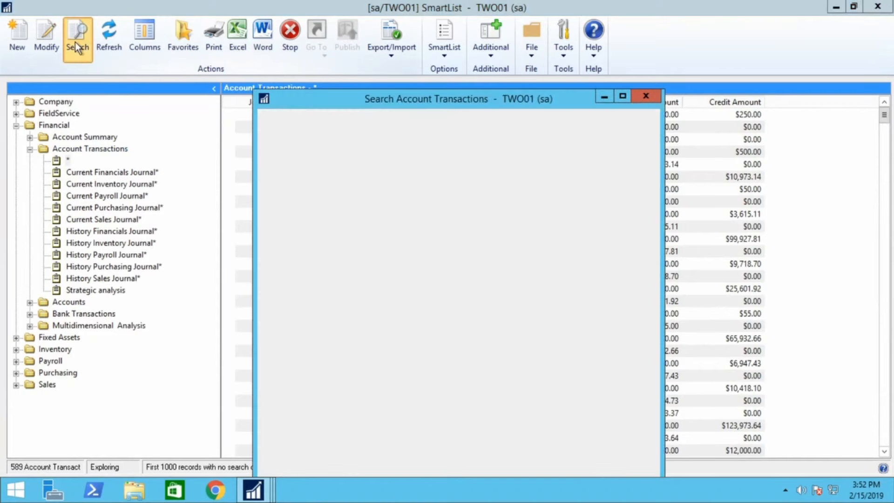
drag(384, 94, 383, 46)
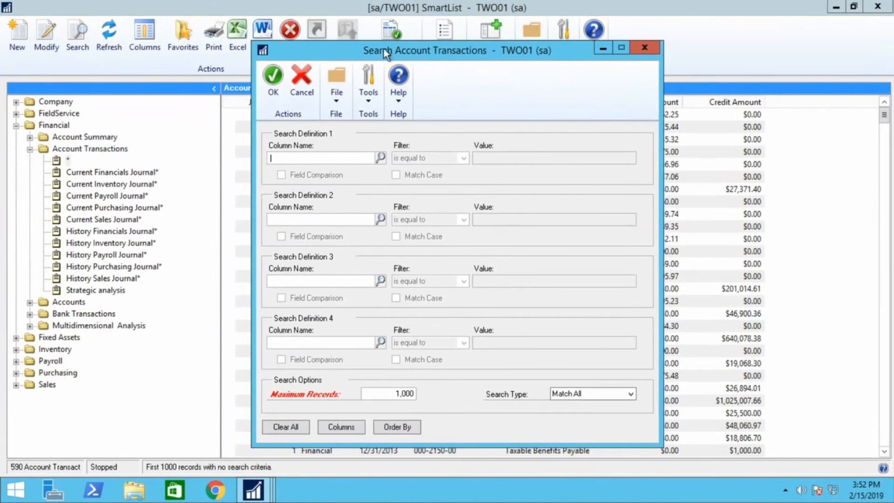
Step: Compare the Selected Columns and All Columns views of the fields available for the first search definition
click(380, 157)
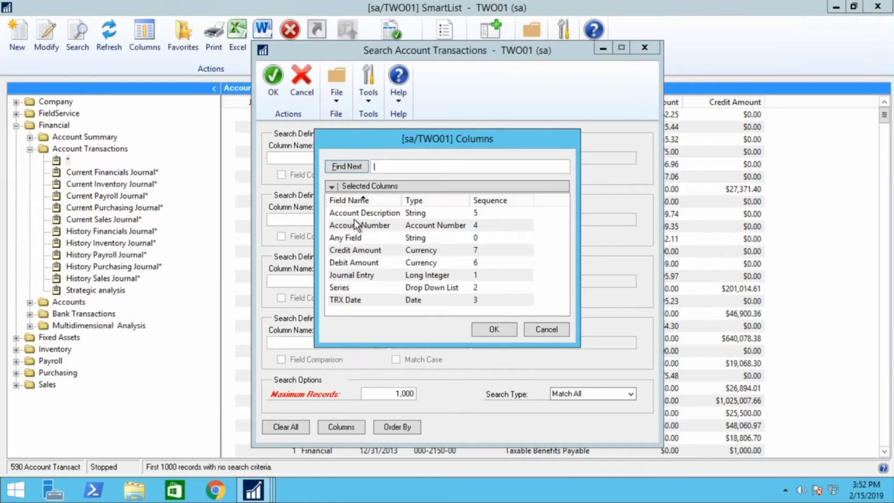
click(331, 187)
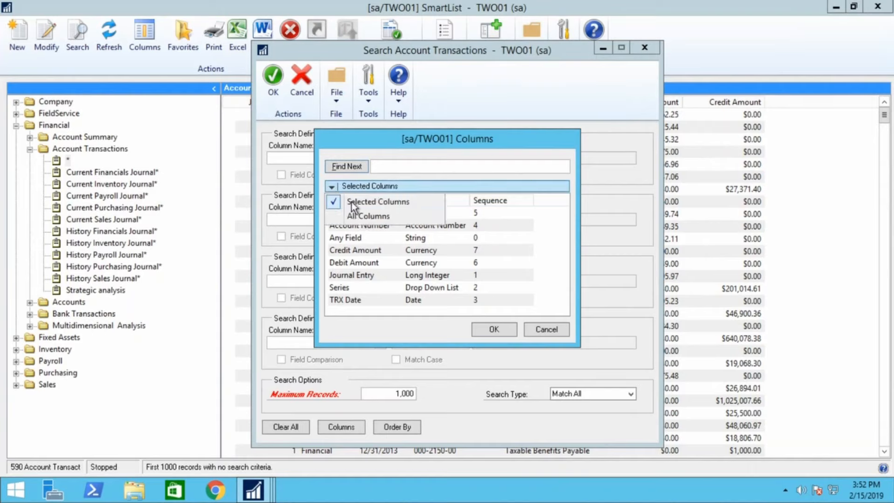
click(359, 215)
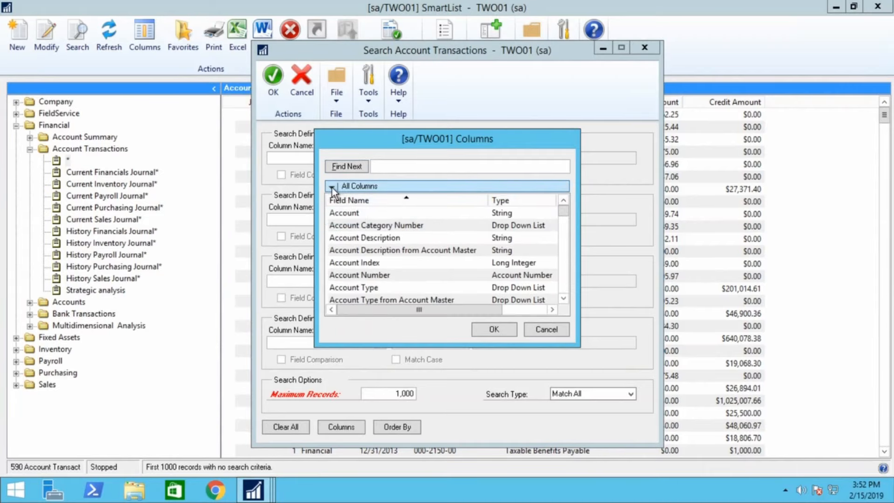
click(331, 186)
click(340, 200)
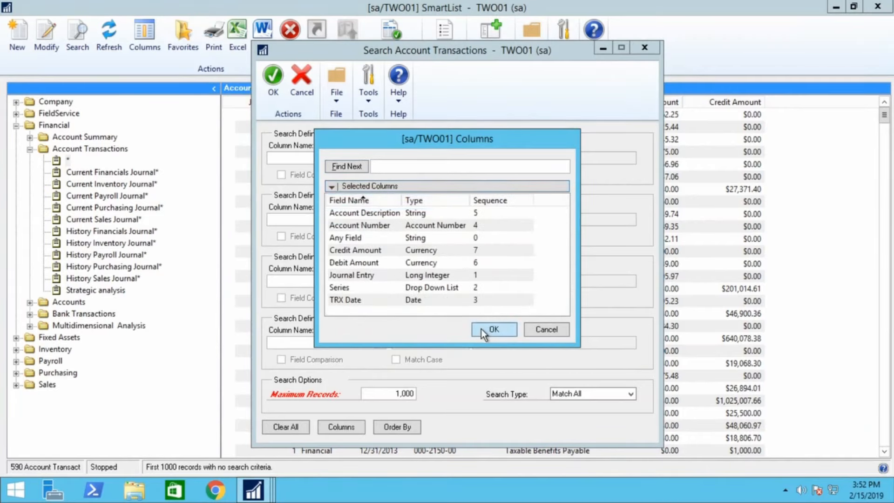
click(493, 329)
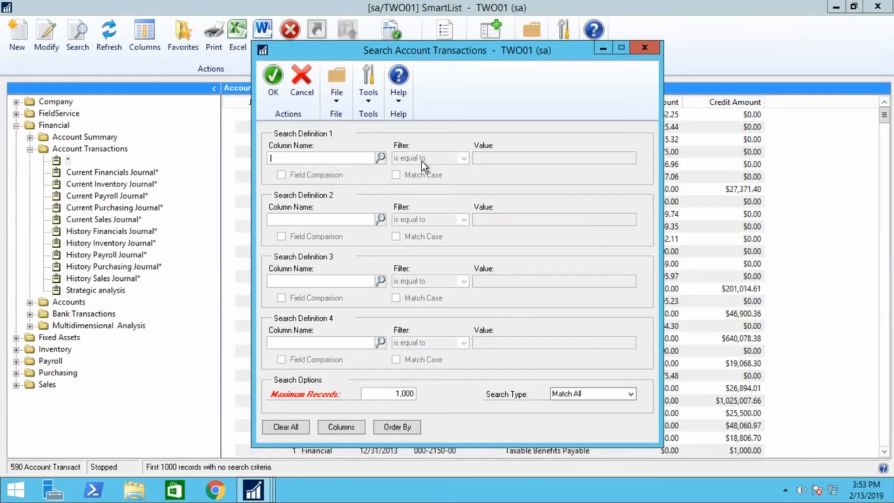
Step: Set the first search definition to the TRX Date column with the "is between" filter
click(380, 158)
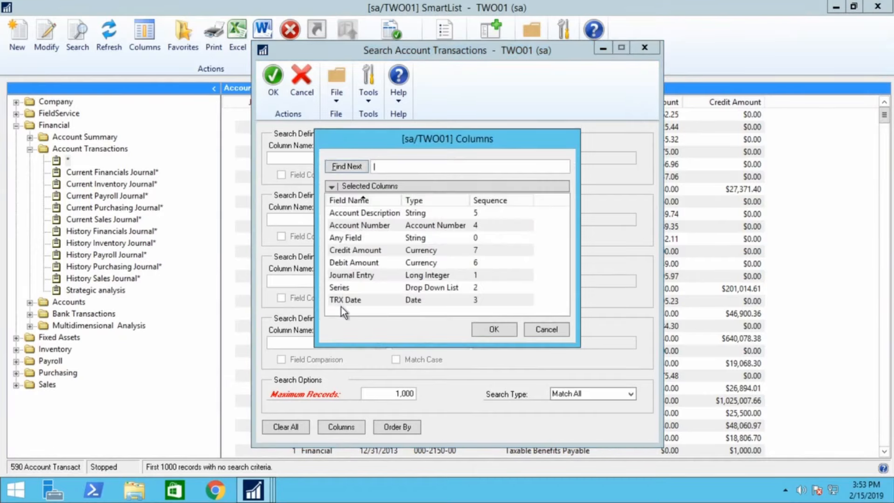
double_click(340, 300)
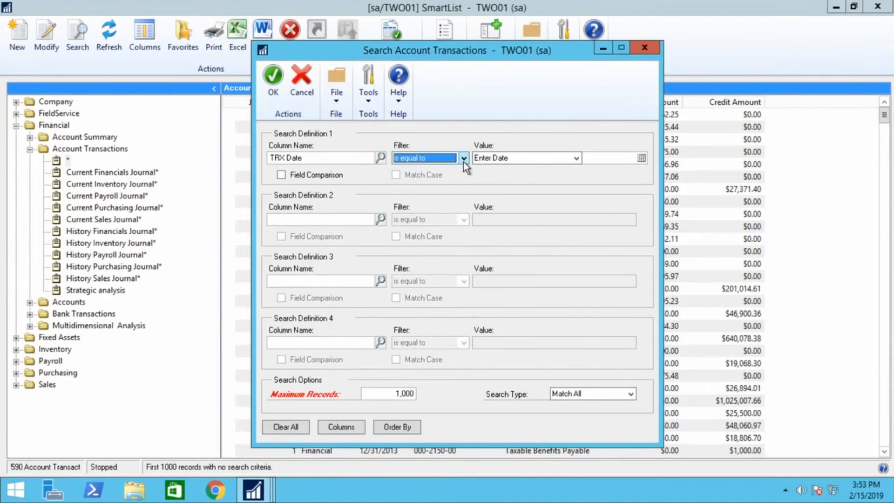
click(462, 159)
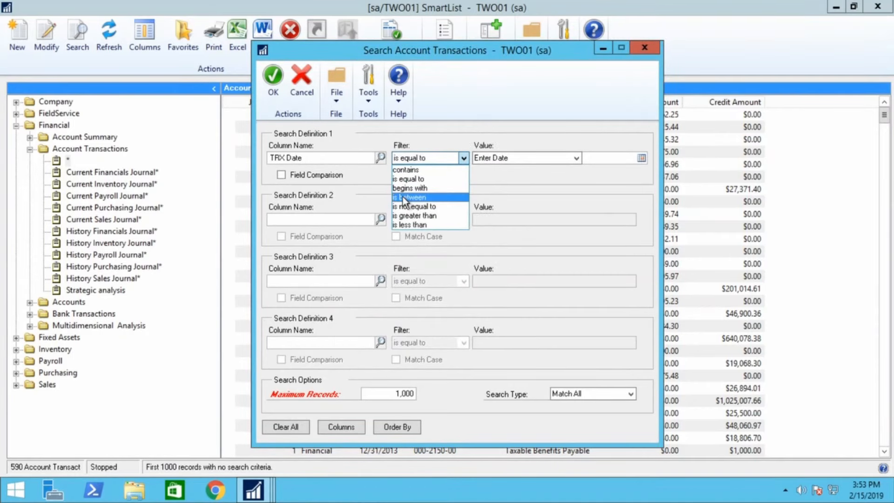
click(415, 198)
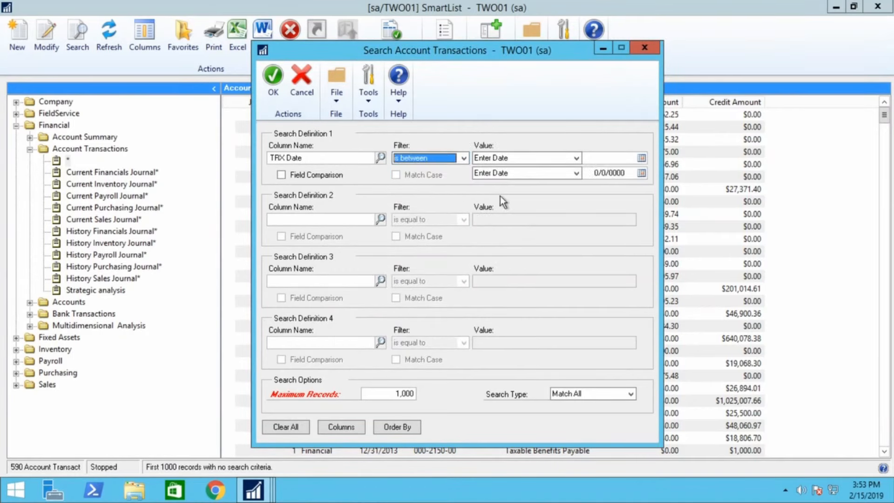
Step: Enter 1/1/2017 as the start date and 12/31/2017 as the end date of the TRX Date range
click(601, 158)
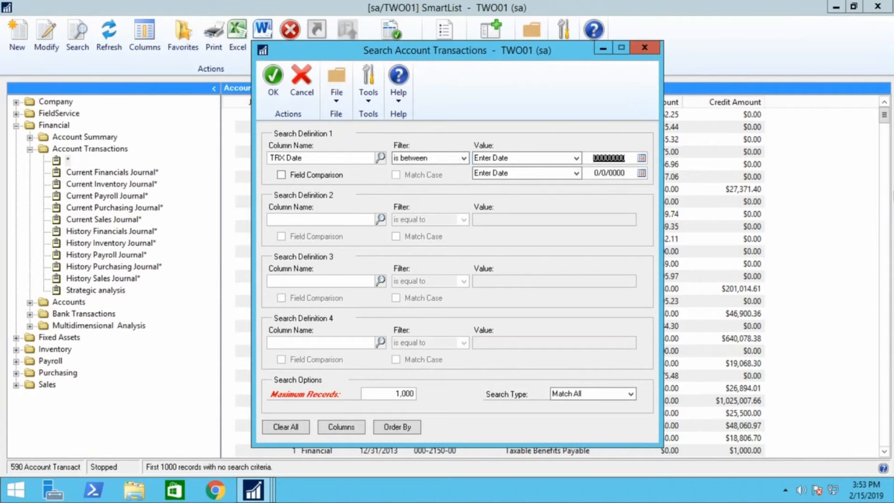
text(010117)
key(Tab)
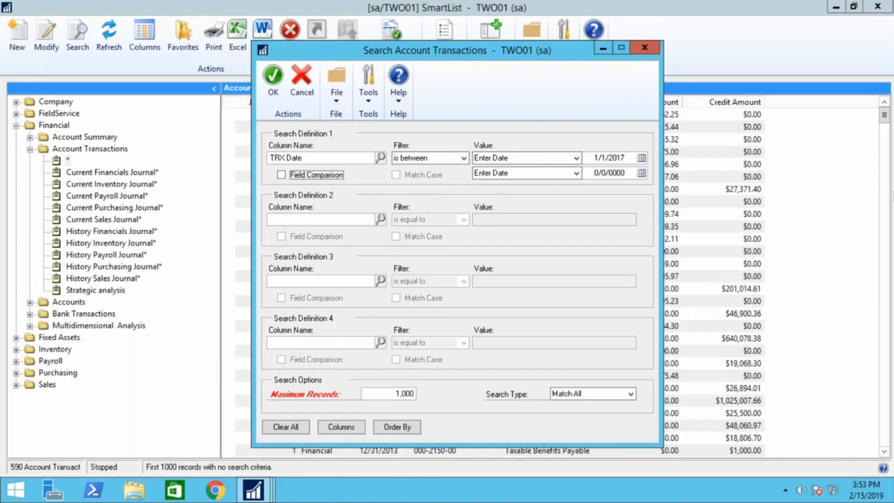
key(Tab)
key(Tab)
text(12)
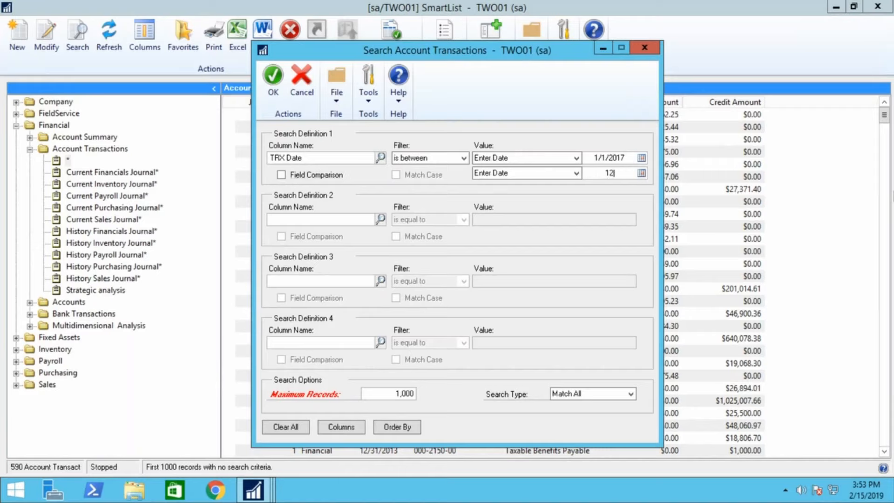
text(/31/2017)
key(Tab)
Step: Set the maximum records to 10000, run the account transaction search, and stop the record retrieval
drag(391, 394, 414, 394)
text(10000)
click(274, 86)
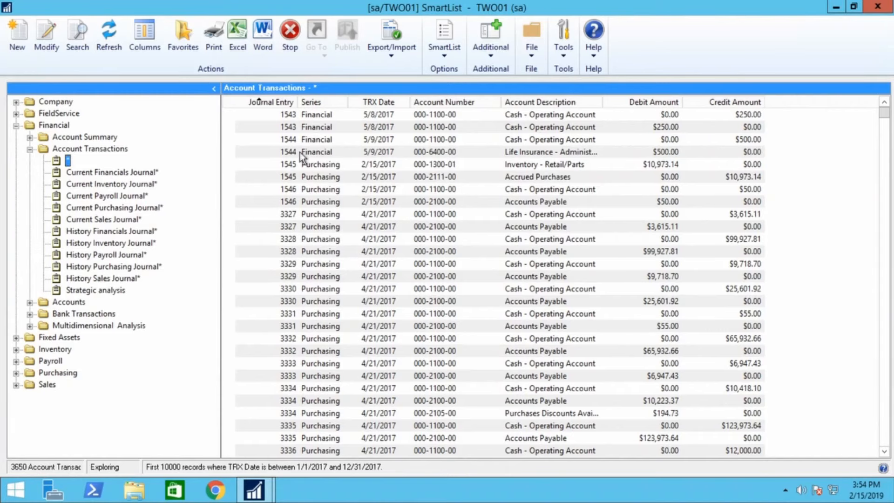
click(289, 46)
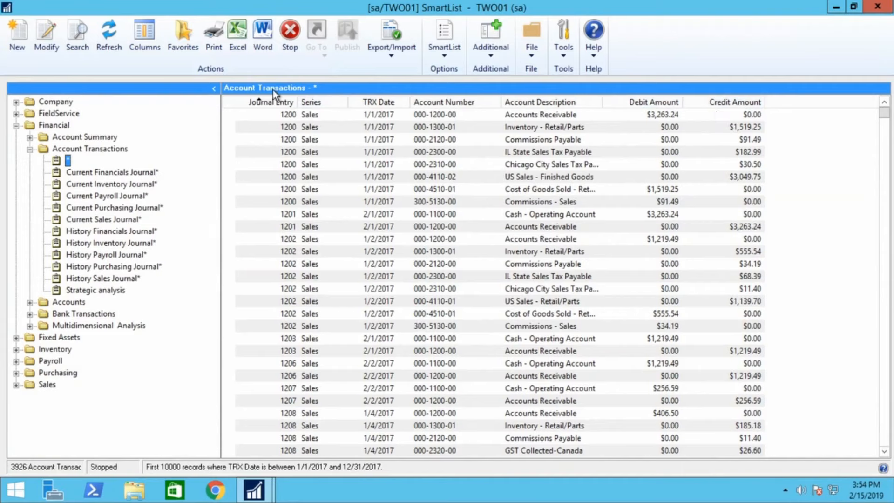
Step: Add the Batch Number column to the Account Transactions list and apply the column change
click(149, 38)
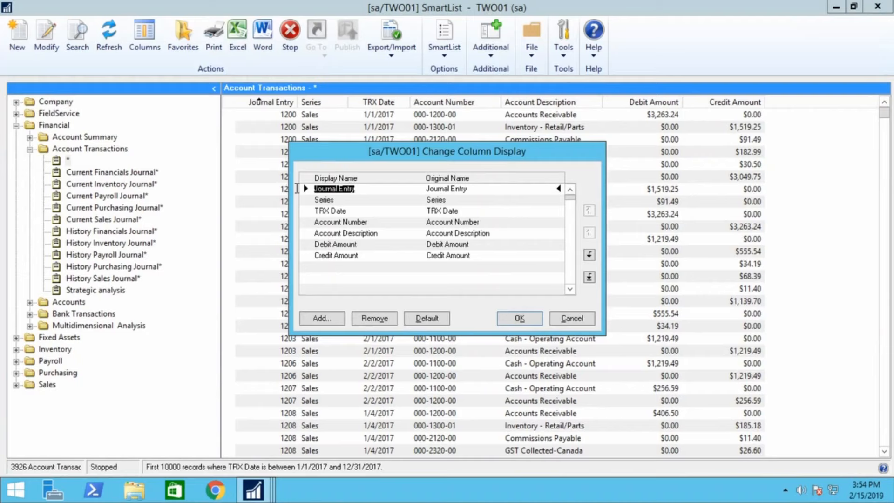
click(327, 200)
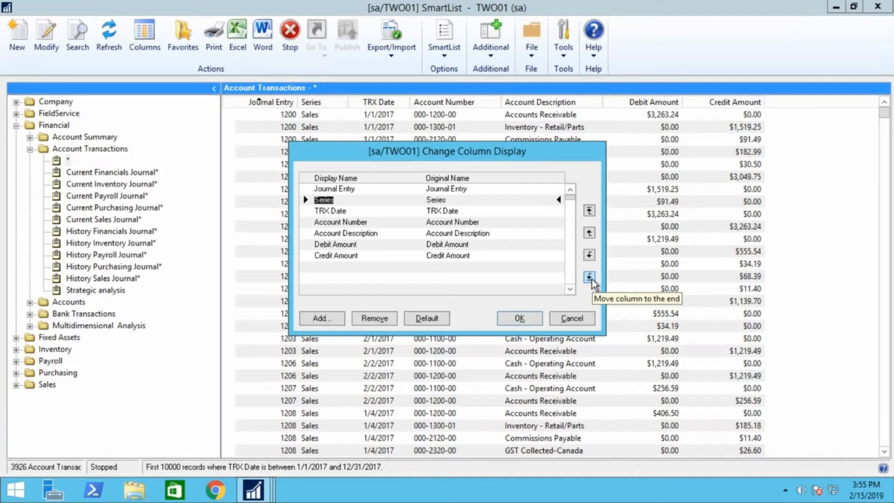
click(320, 317)
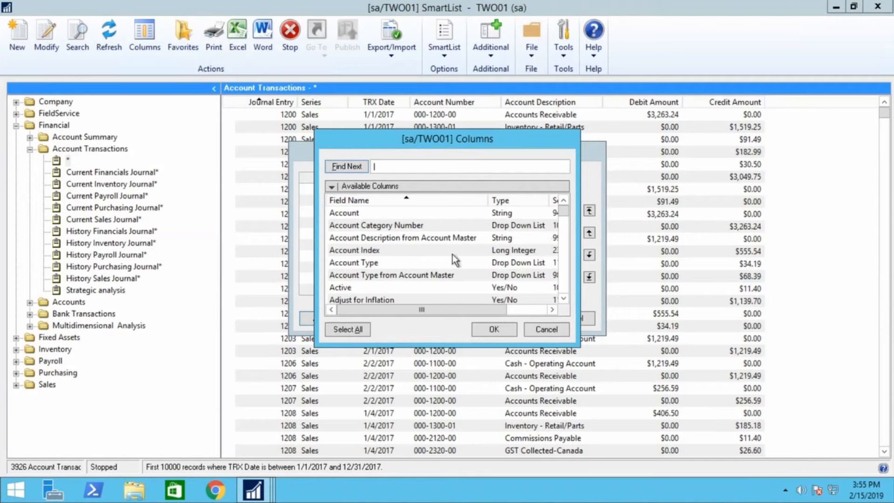
scroll(358, 256, down, 2)
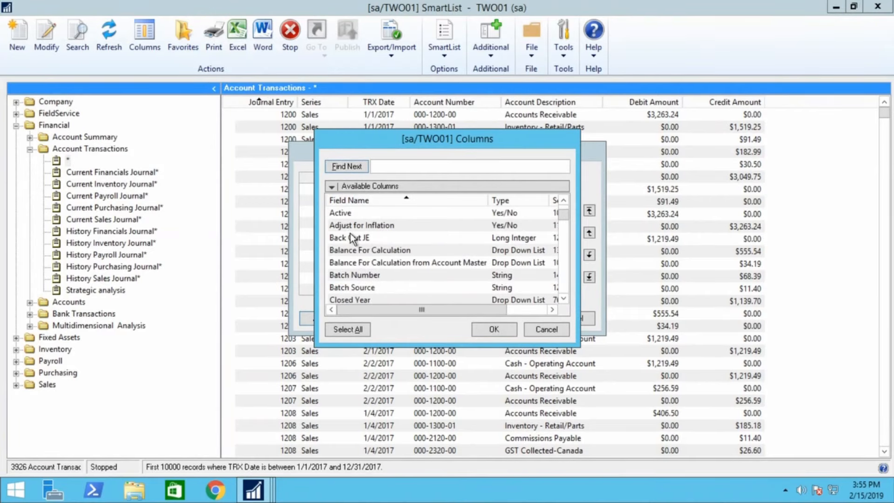
scroll(369, 257, down, 1)
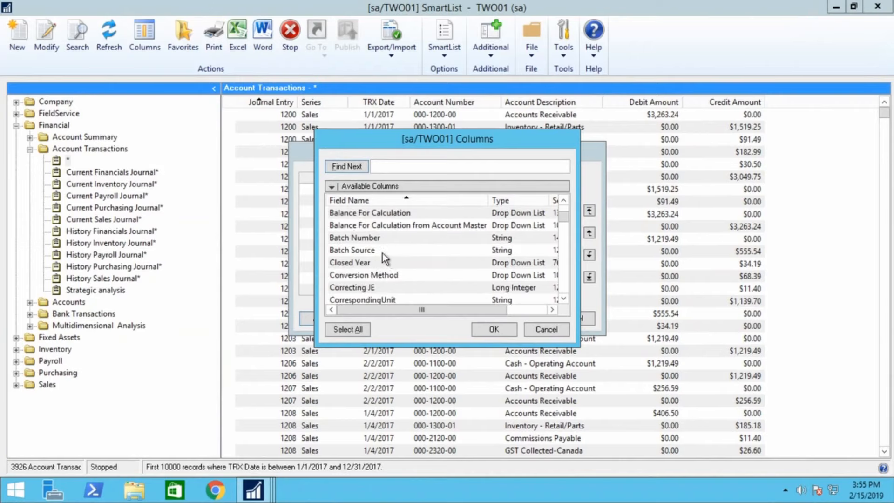
double_click(363, 240)
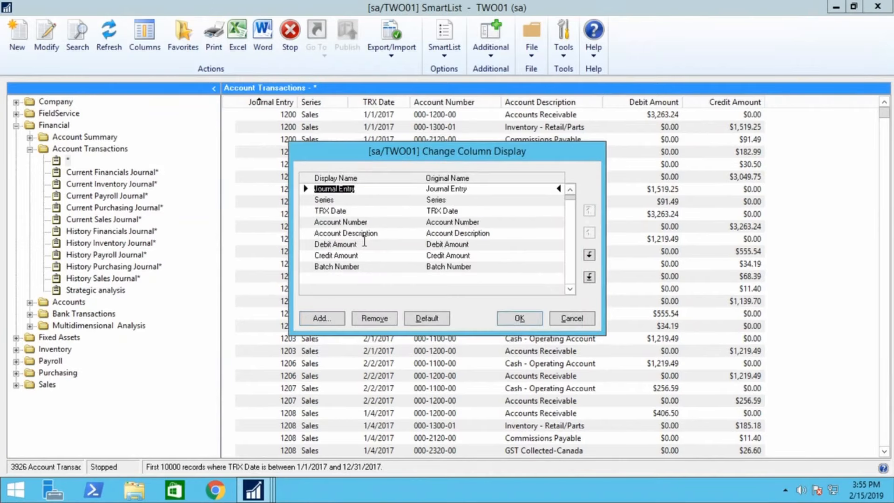
click(509, 317)
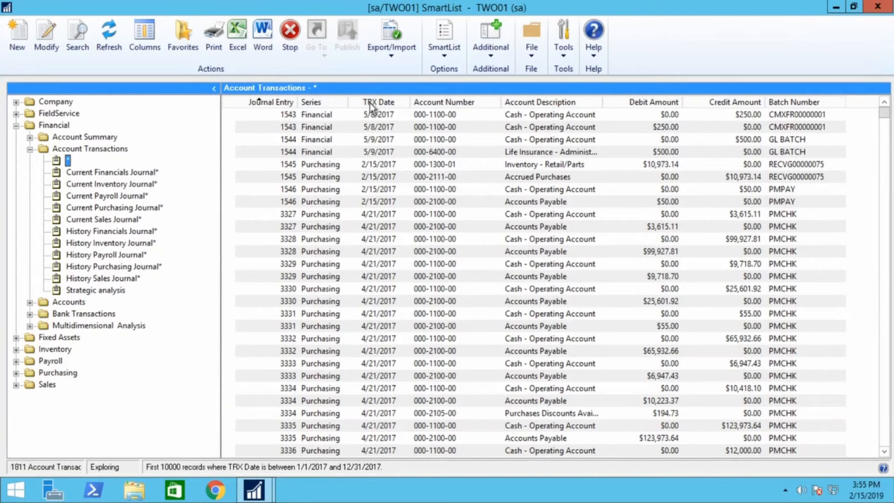
Step: Sort the account transactions by Series and open the Go To options for the first listed transaction
click(312, 104)
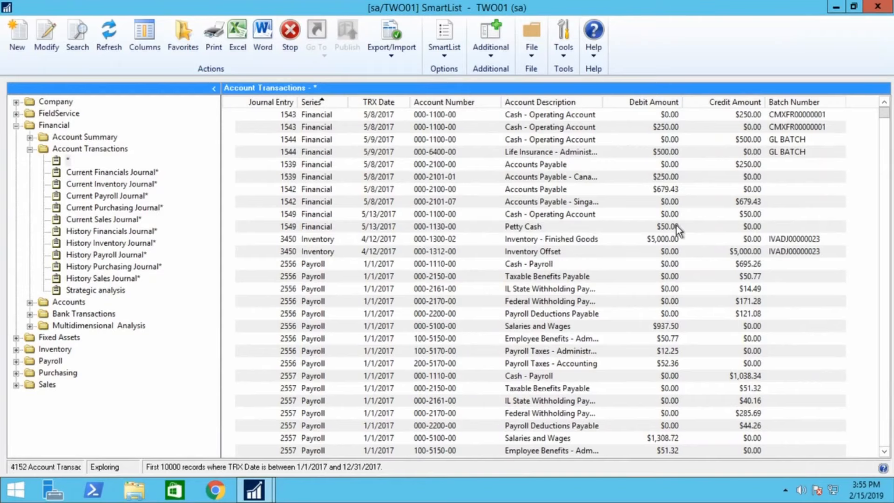
click(292, 115)
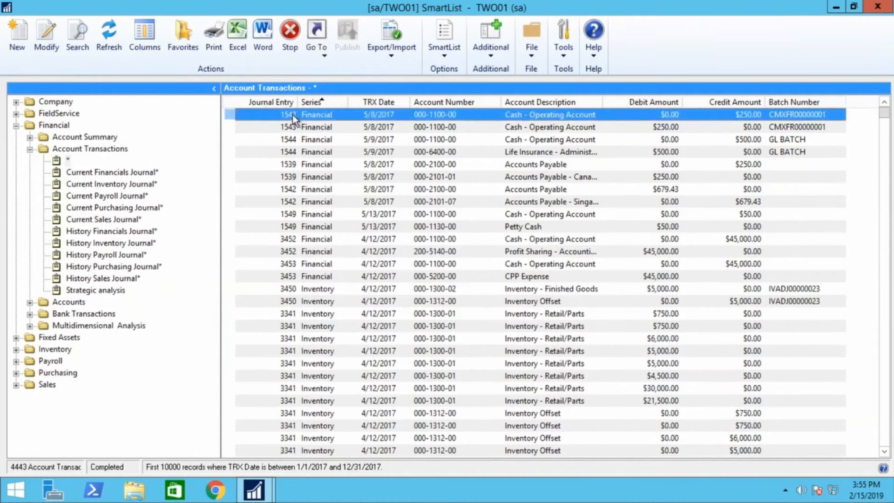
click(324, 47)
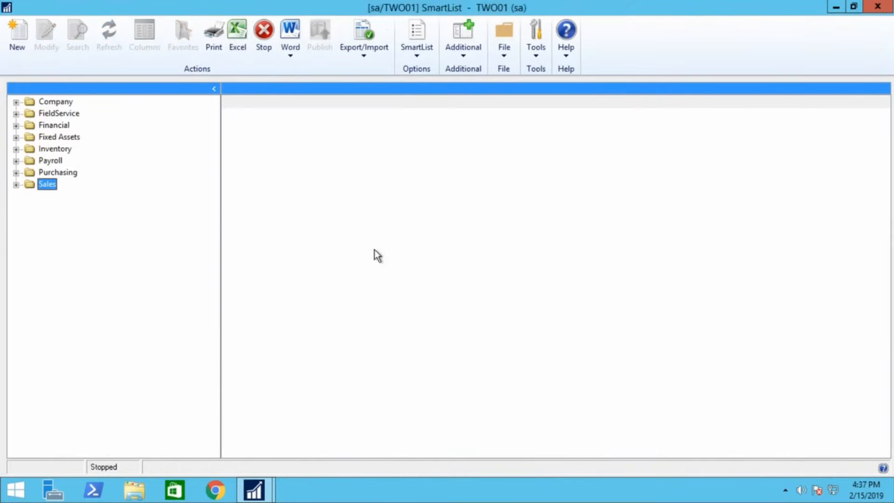
Step: Open the default Customers list in the Sales category
click(16, 184)
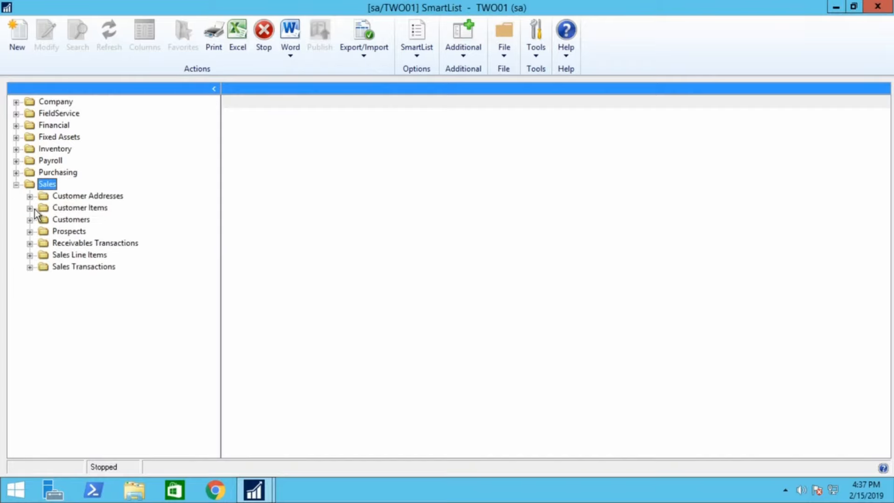
click(30, 220)
click(67, 232)
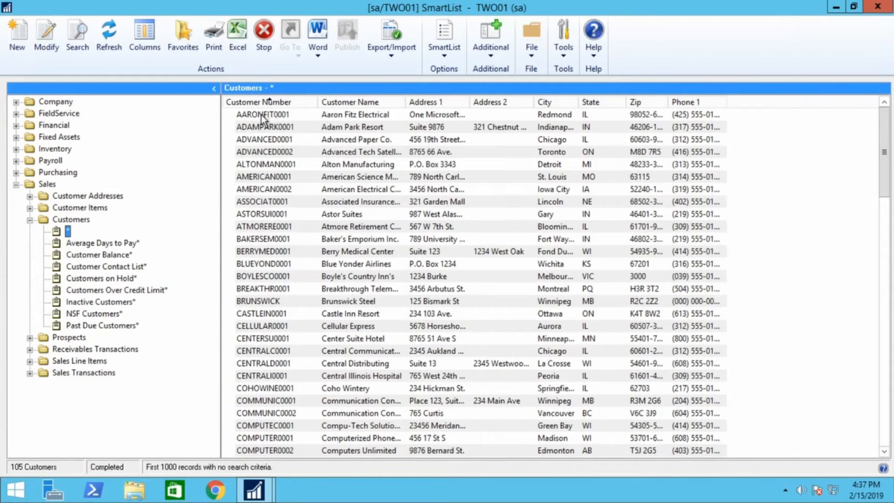
Step: Add the Hold and Inactive columns to the Customers list, and sort the list by Hold and by Inactive
click(150, 39)
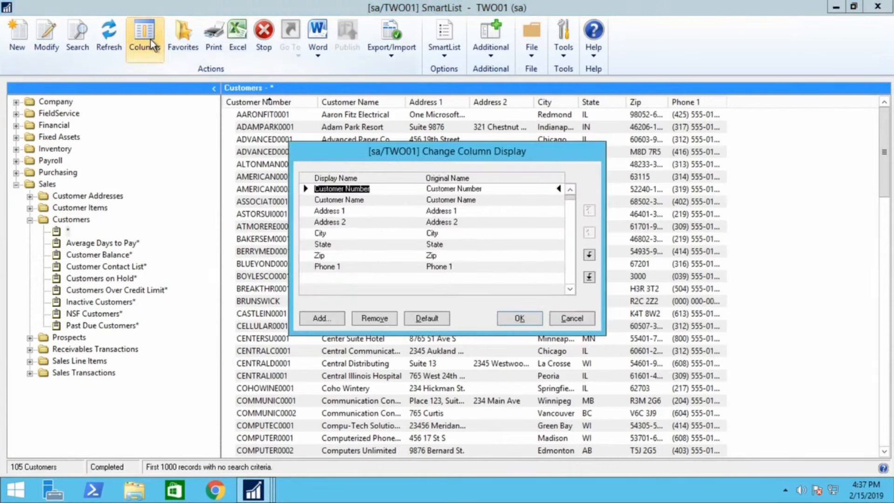
click(322, 318)
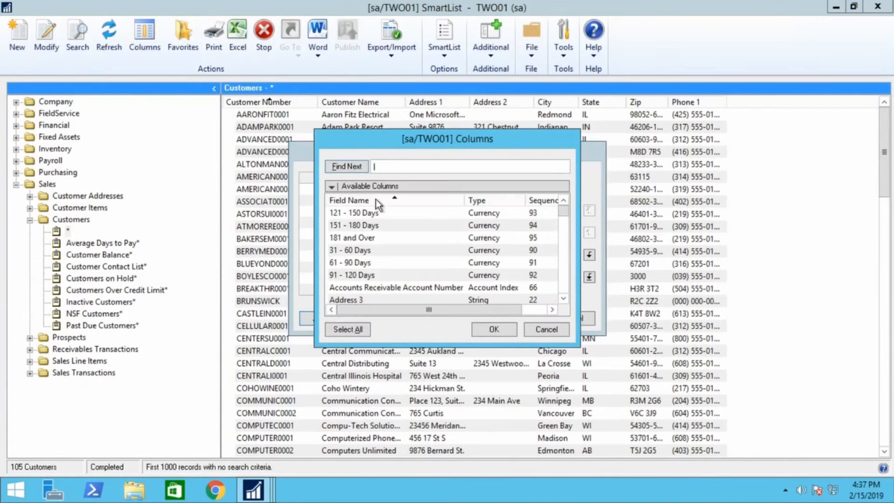
text(hold)
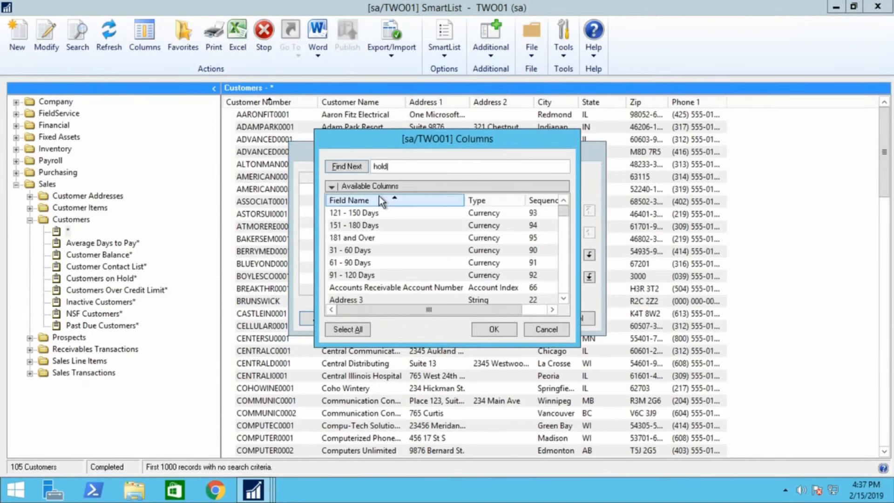
click(347, 166)
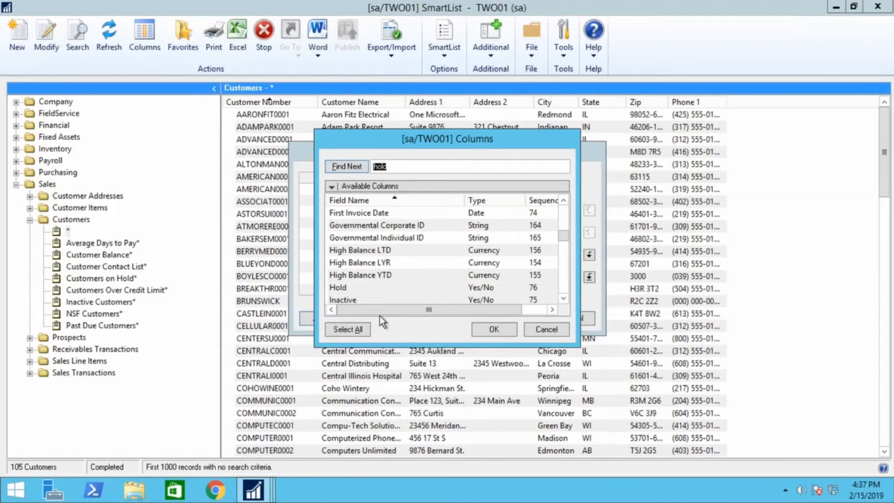
click(337, 288)
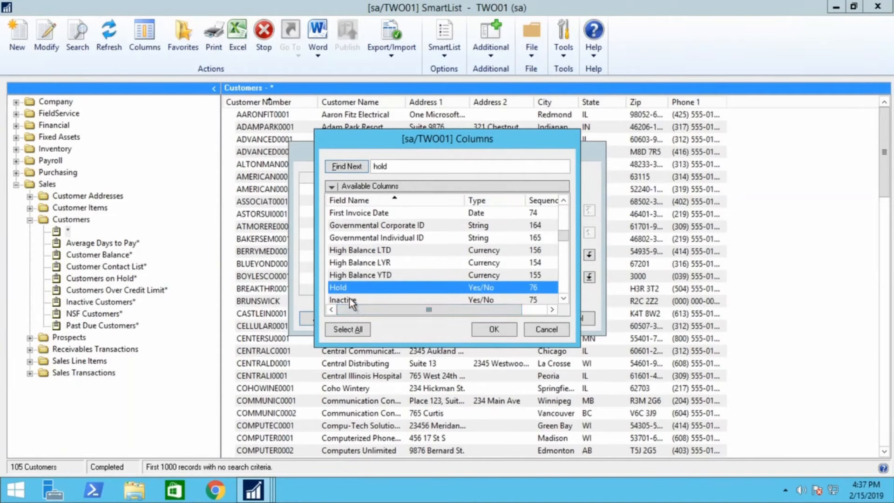
ctrl+click(350, 298)
click(494, 330)
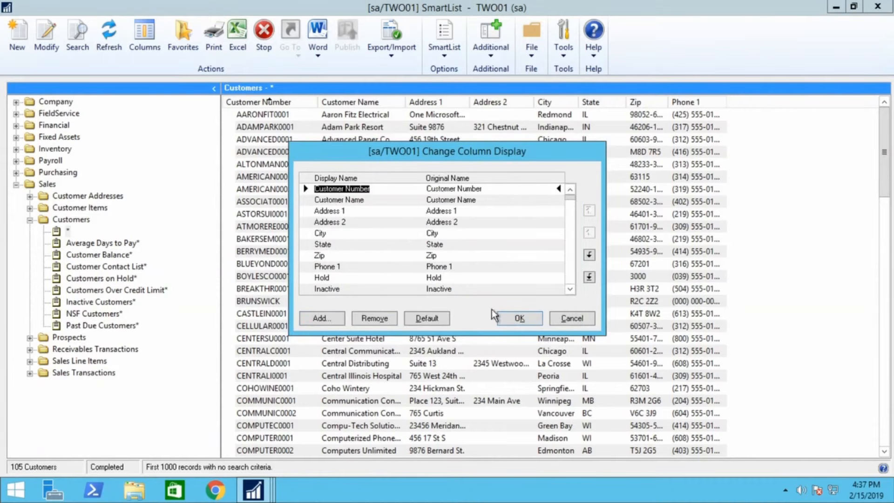
click(520, 317)
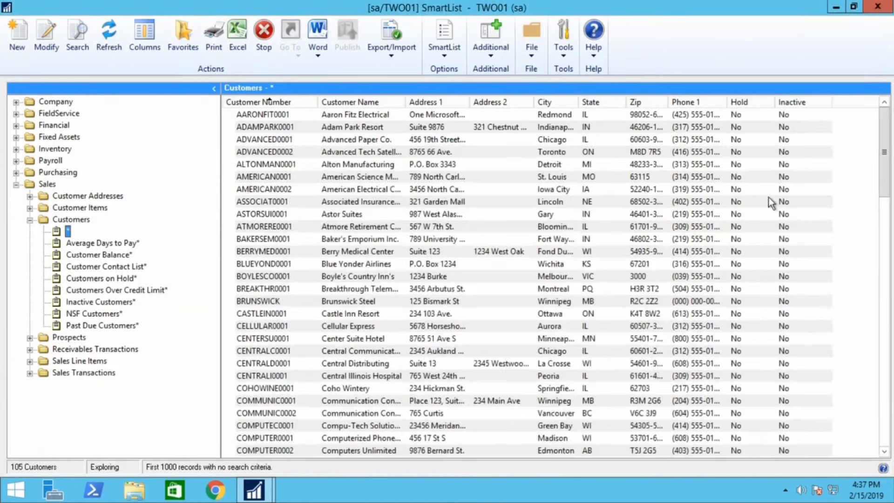
click(750, 103)
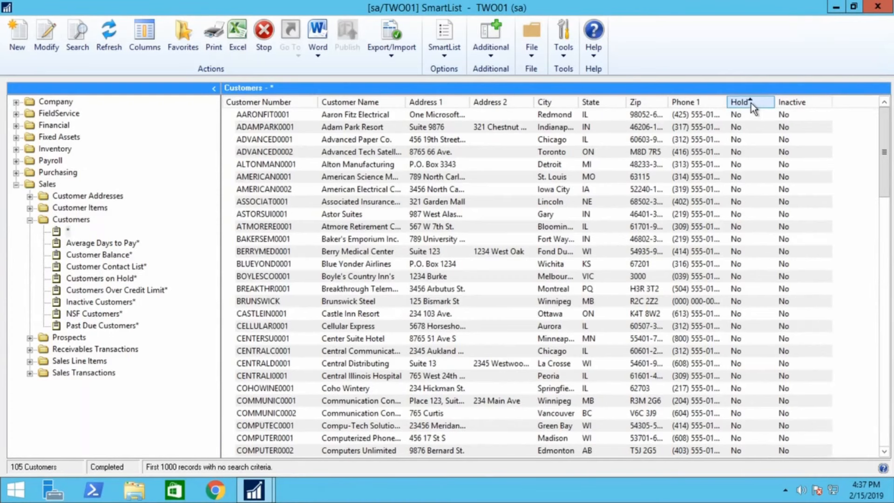
click(784, 102)
Step: Search the Customers list for records where Hold is equal to Yes
click(79, 40)
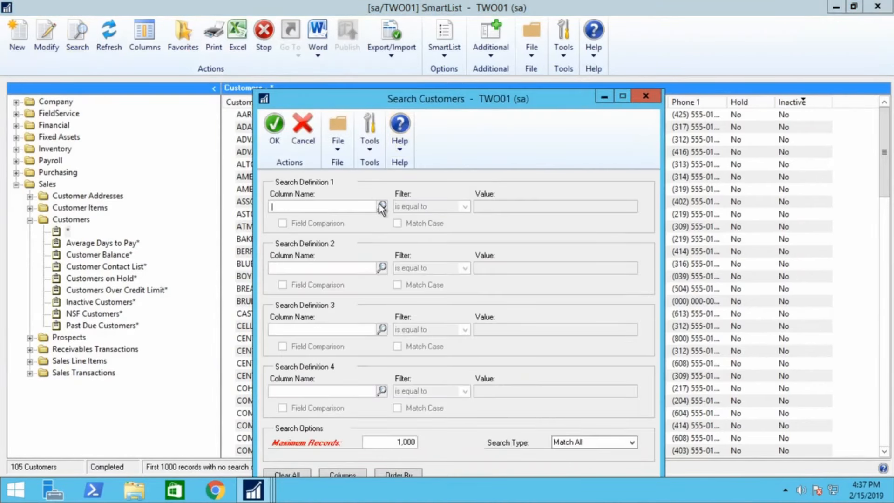
click(382, 206)
double_click(337, 292)
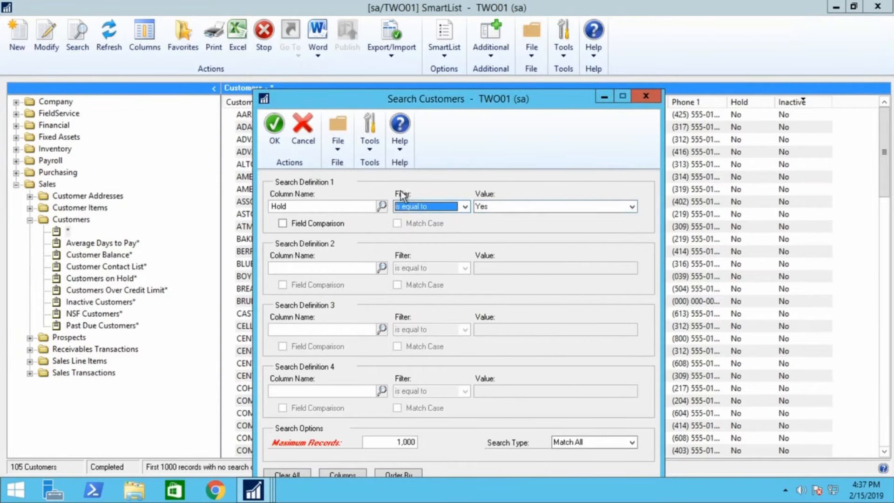
click(274, 129)
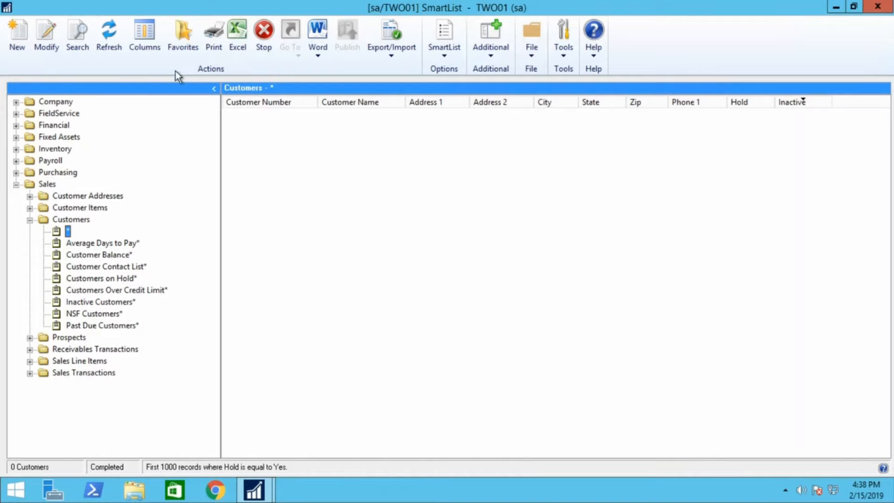
Step: Save the search as a favorite with a reminder, visible to System, named with the owner's first name plus "Customers on Hold"
click(183, 38)
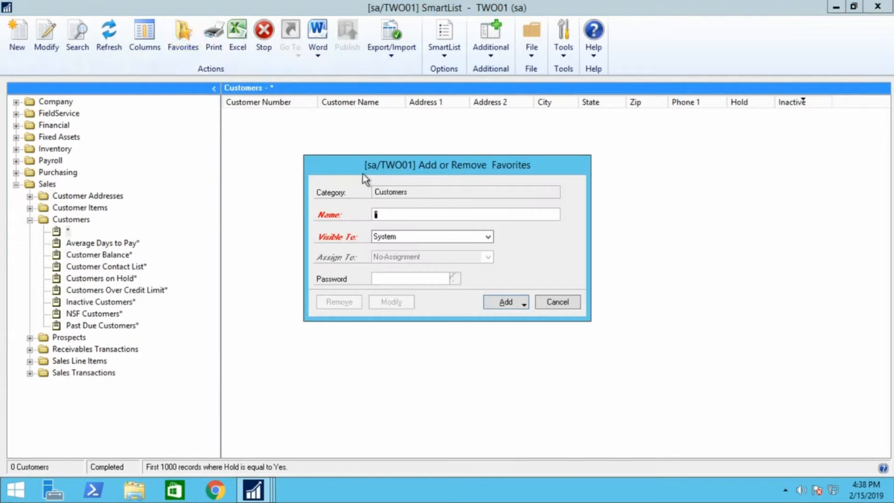
text(Colin's Customers on Hold)
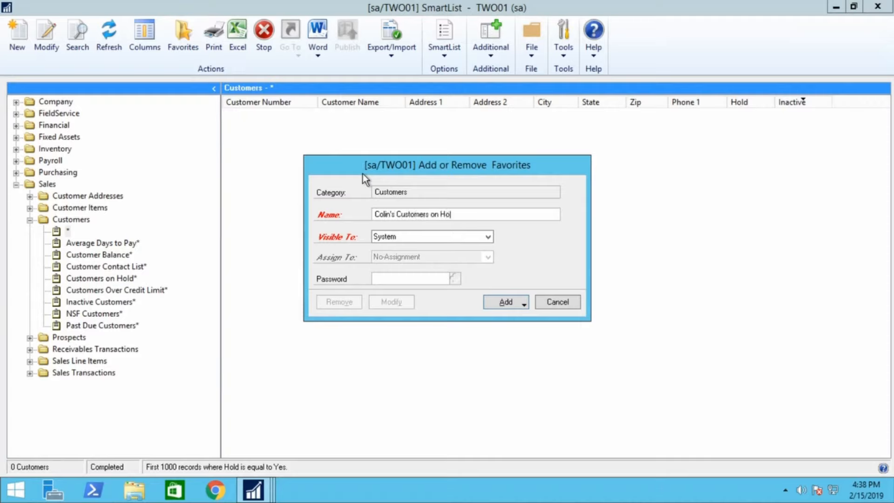
click(414, 237)
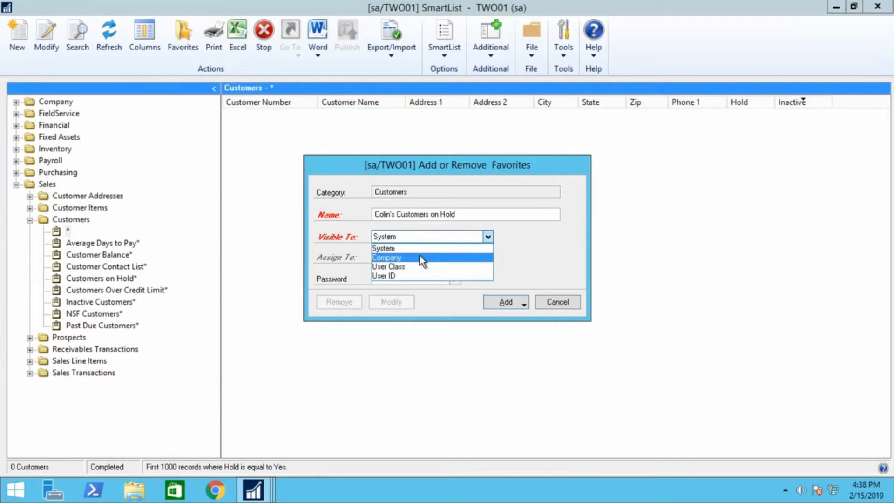
click(394, 250)
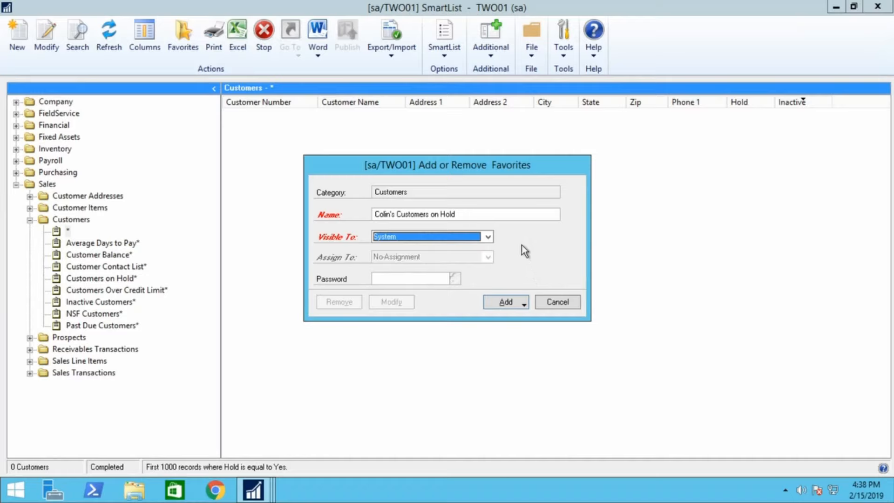
click(504, 303)
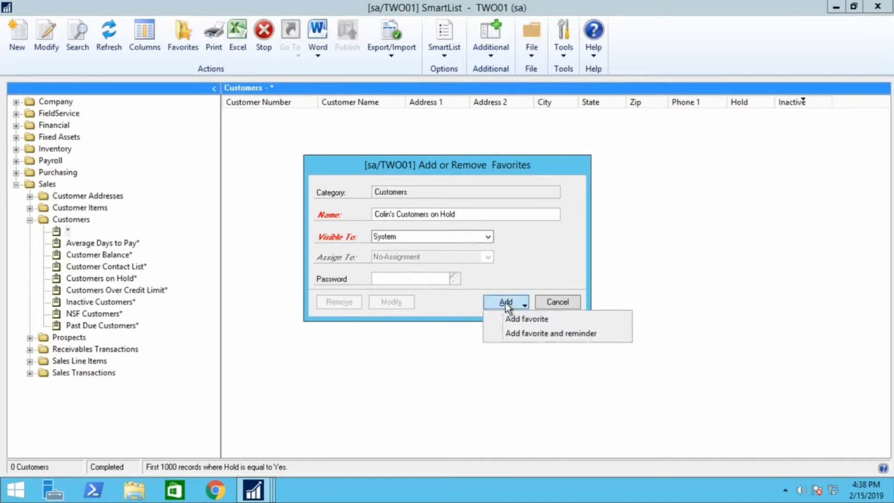
click(535, 335)
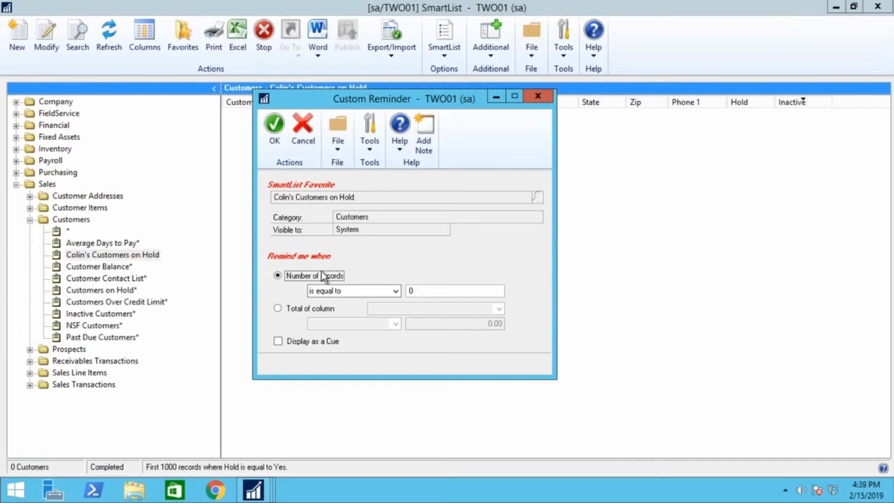
Step: Set the custom reminder to trigger when the number of records is greater than 0, displayed as a cue, and save it
click(370, 289)
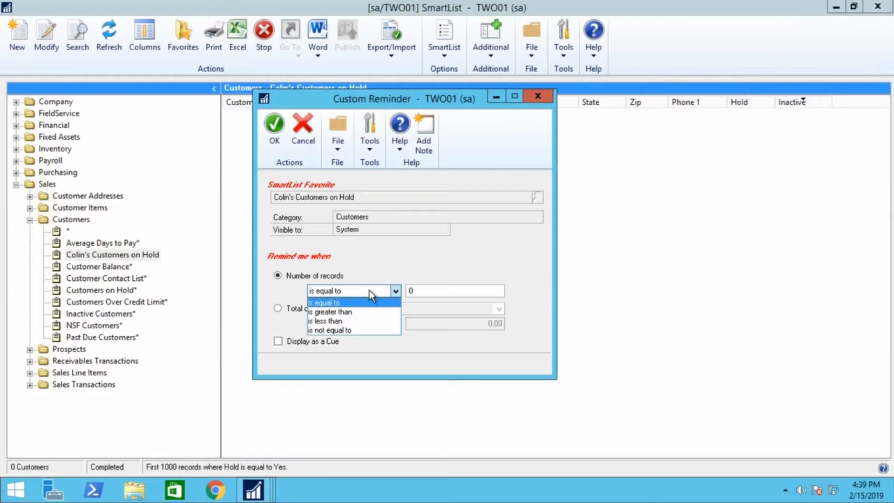
click(345, 313)
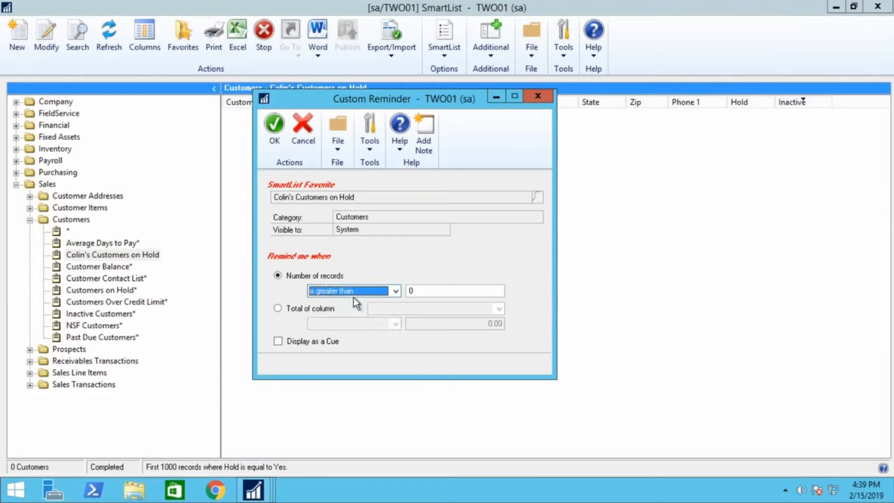
click(422, 292)
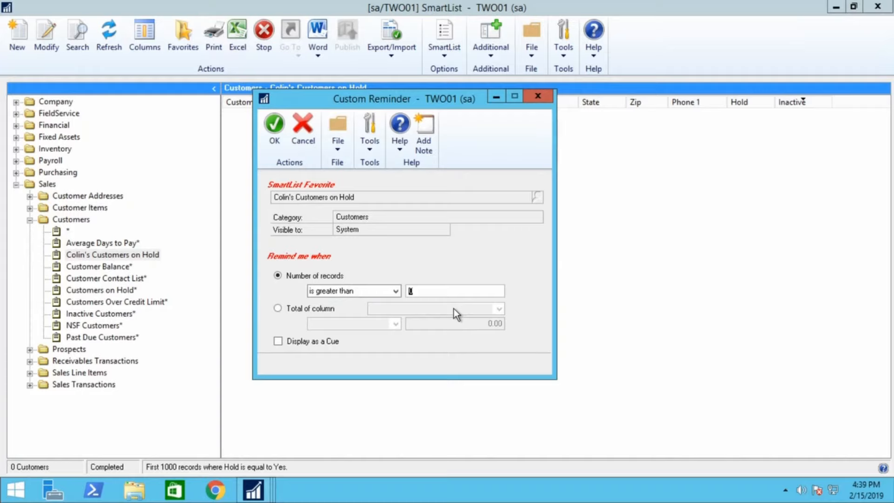
click(278, 341)
click(274, 129)
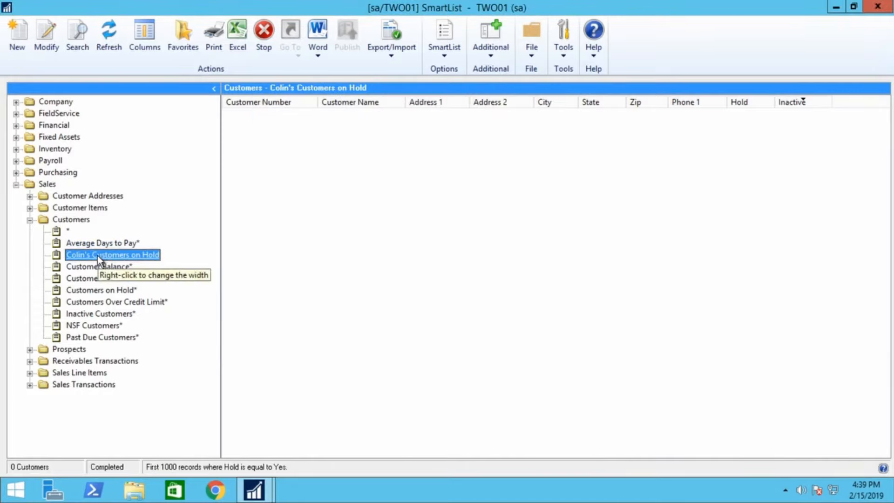
Step: From the default Customers list, open the first customer's record, put the customer on hold, and save and close the record
click(67, 231)
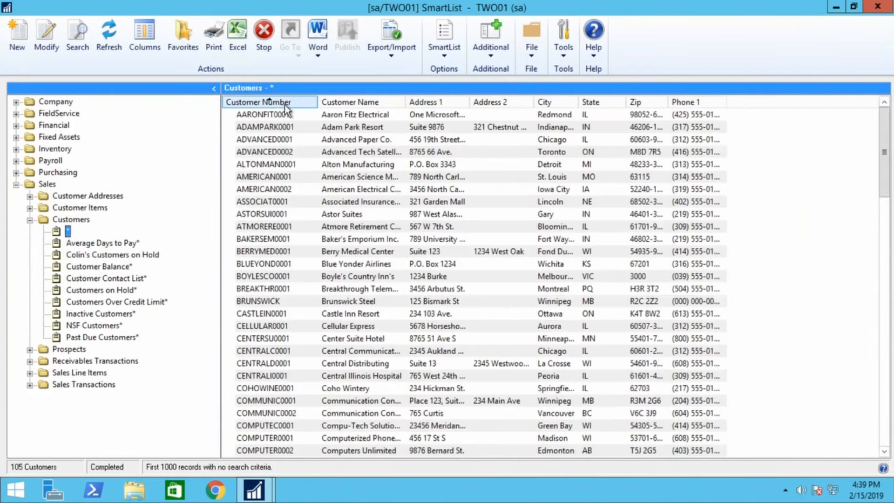
click(350, 115)
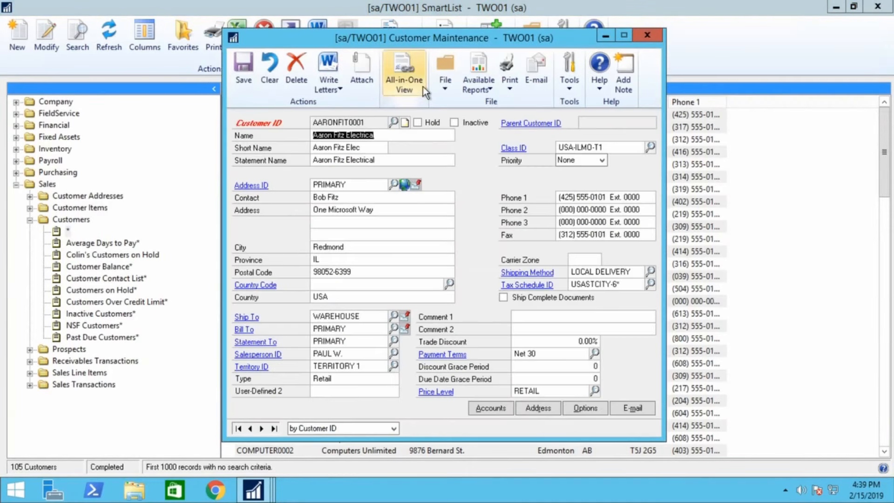
click(418, 123)
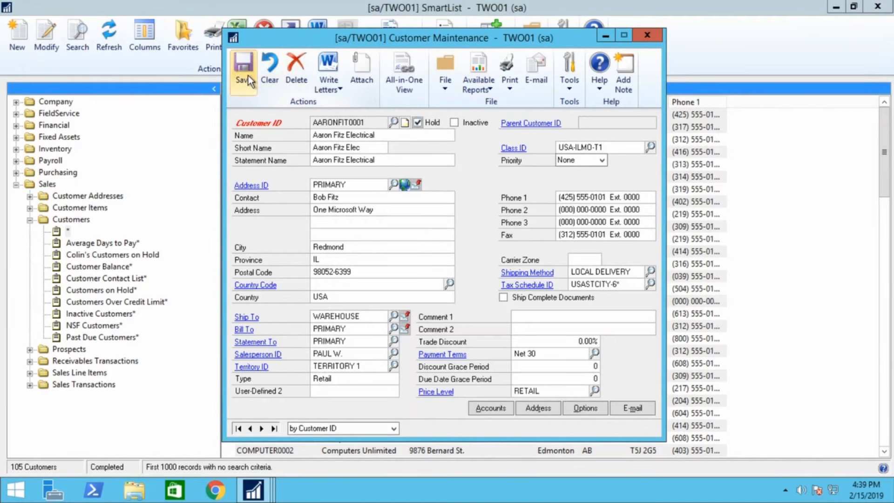
click(241, 70)
click(645, 35)
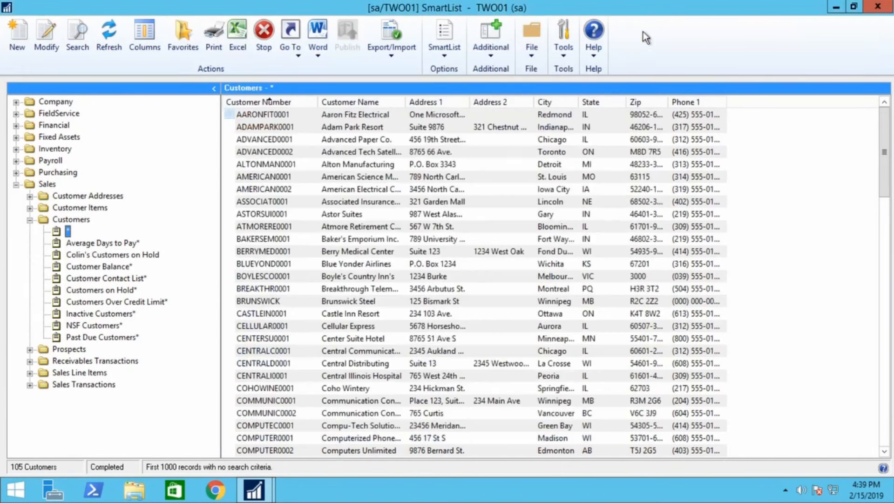
Step: Check the new customers-on-hold favorite and open its reminder cue on the Microsoft Dynamics GP home page
click(115, 256)
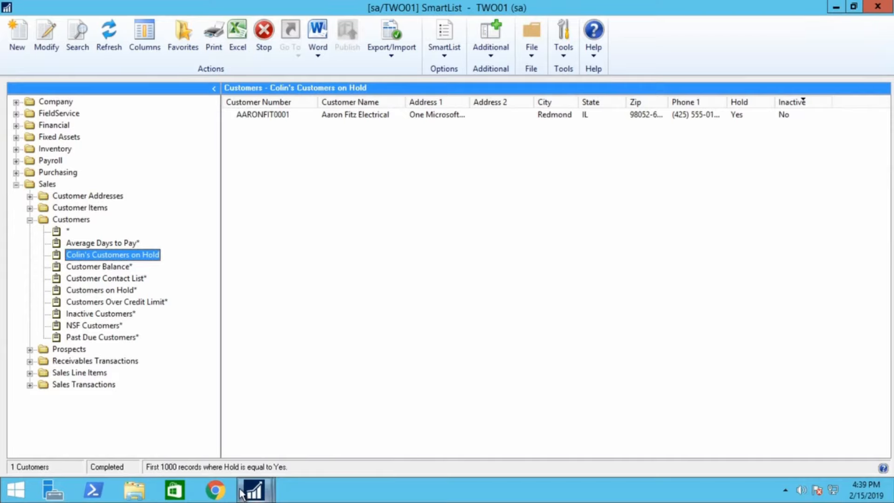
click(254, 489)
click(181, 420)
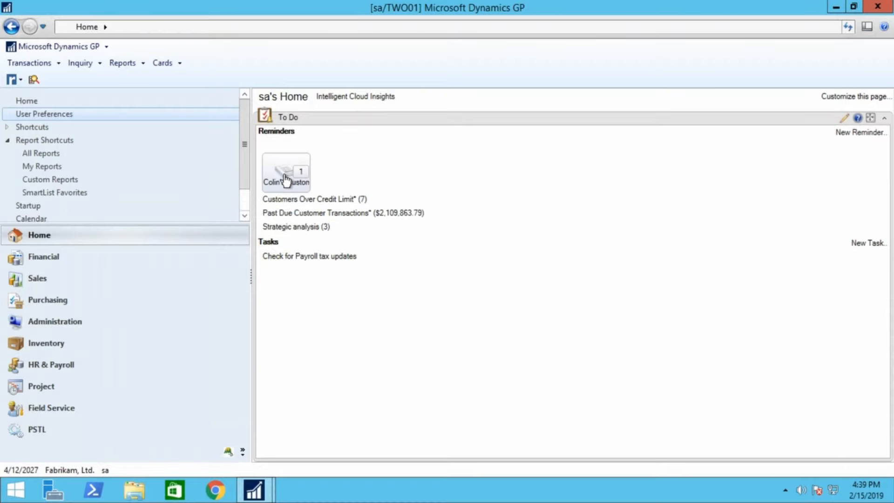
click(283, 175)
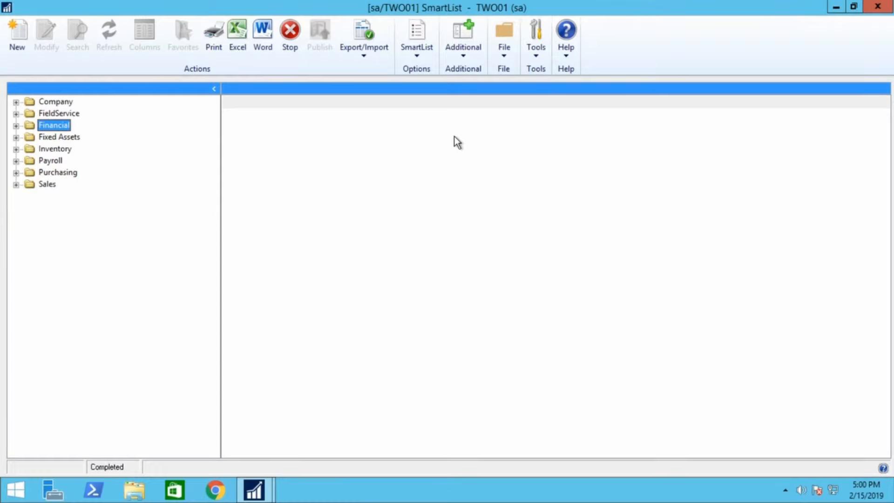
Step: Open the default Account Transactions list in the Financial category and export it to Excel
click(16, 125)
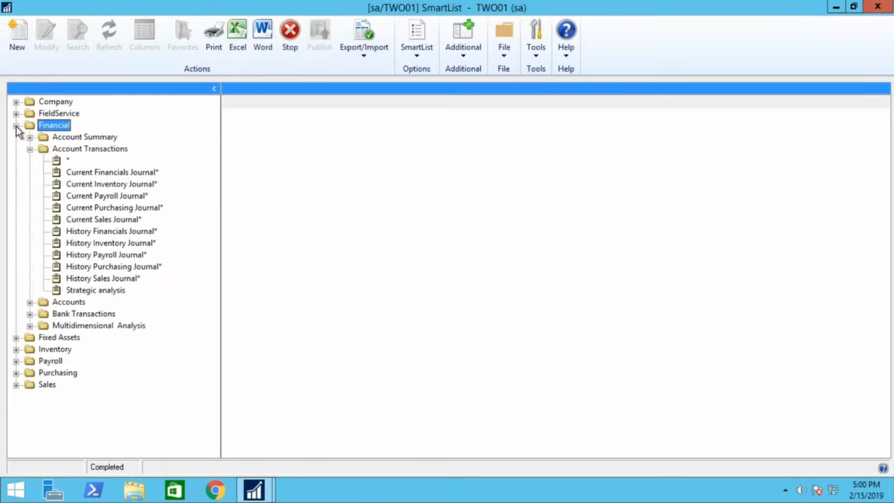
click(57, 160)
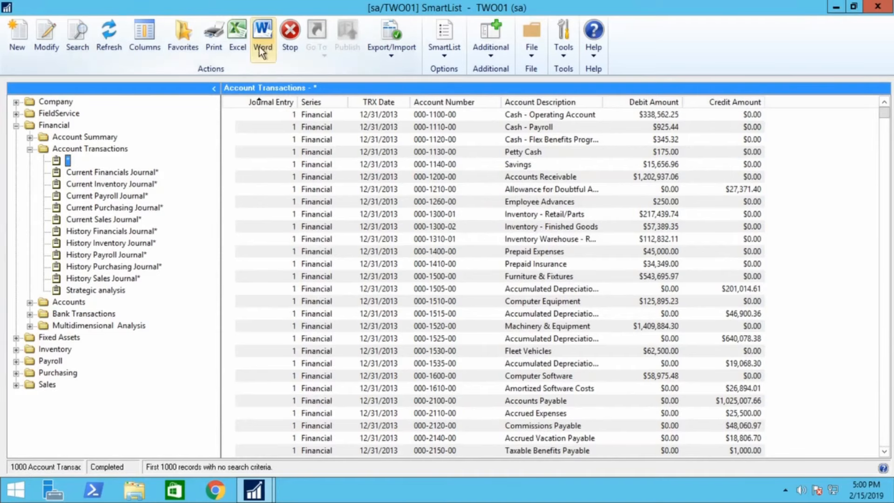
click(239, 39)
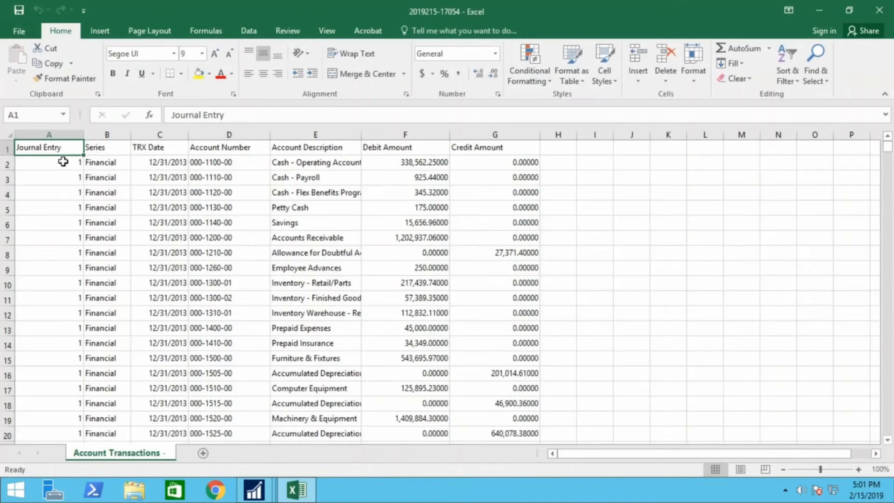
Step: Turn on column filters for the whole exported Account Transactions sheet and clear the full-sheet selection
click(8, 134)
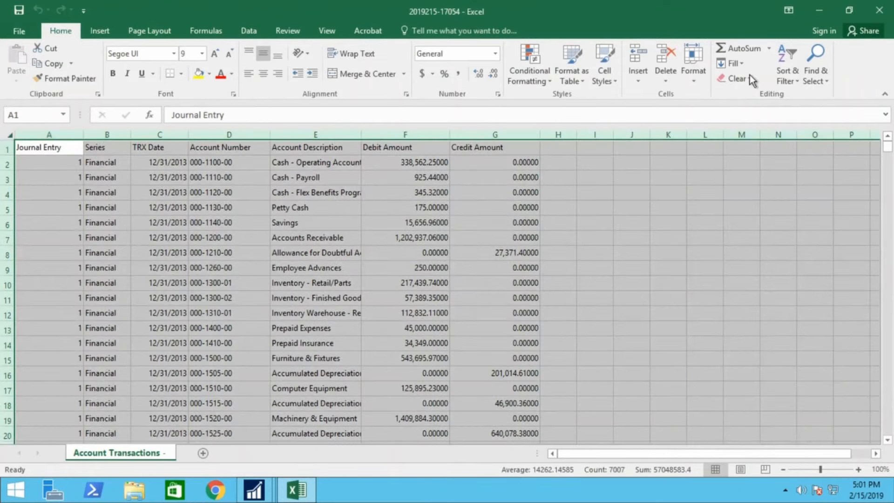
click(784, 68)
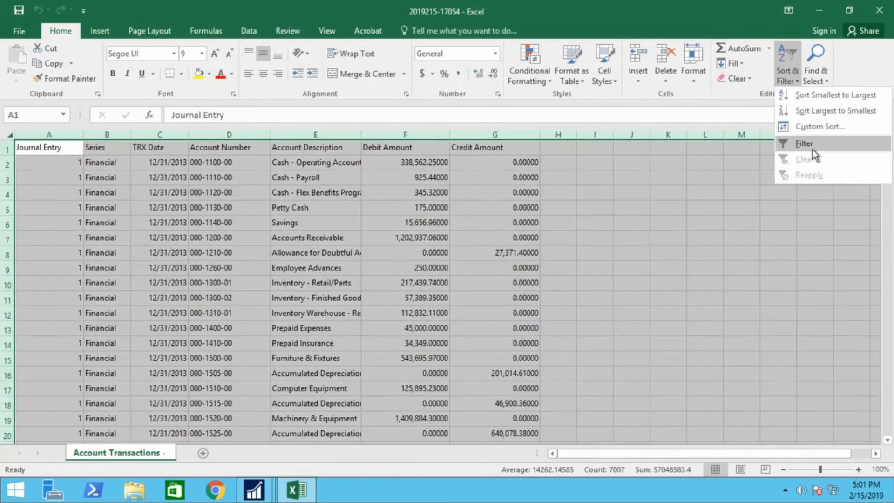
click(797, 141)
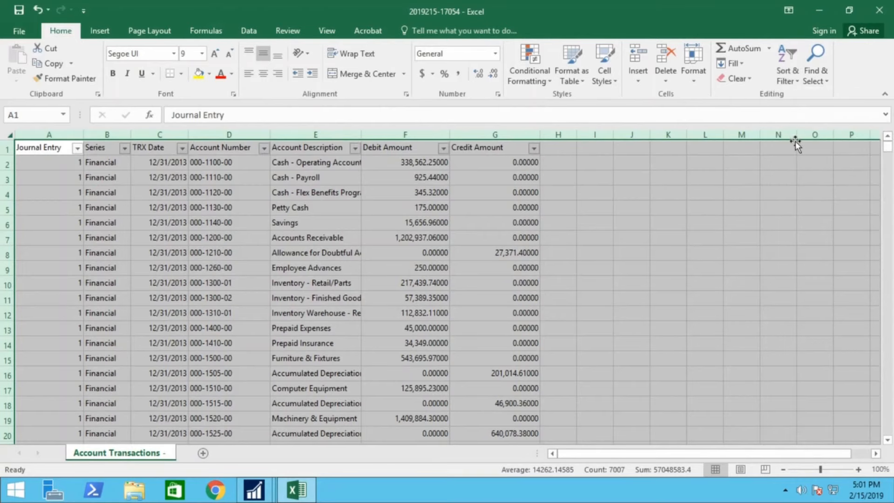
click(325, 207)
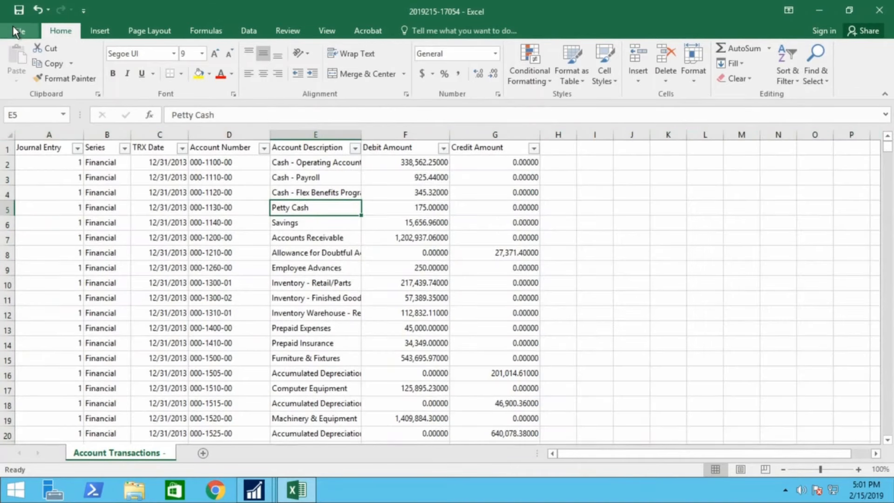